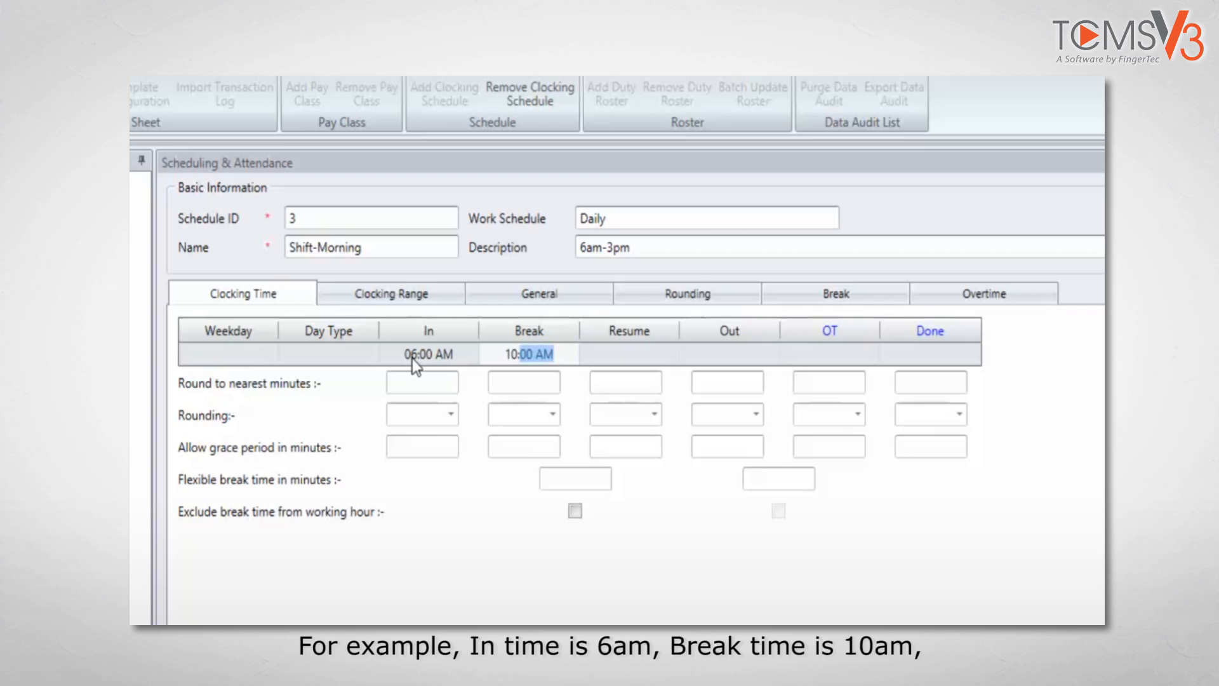
# Set the schedule's Resume time to 11:00 AM and its Out time to 03:00 PM
pyautogui.write('11:00 AM')
pyautogui.press('Tab')
pyautogui.write('03:00 PM')
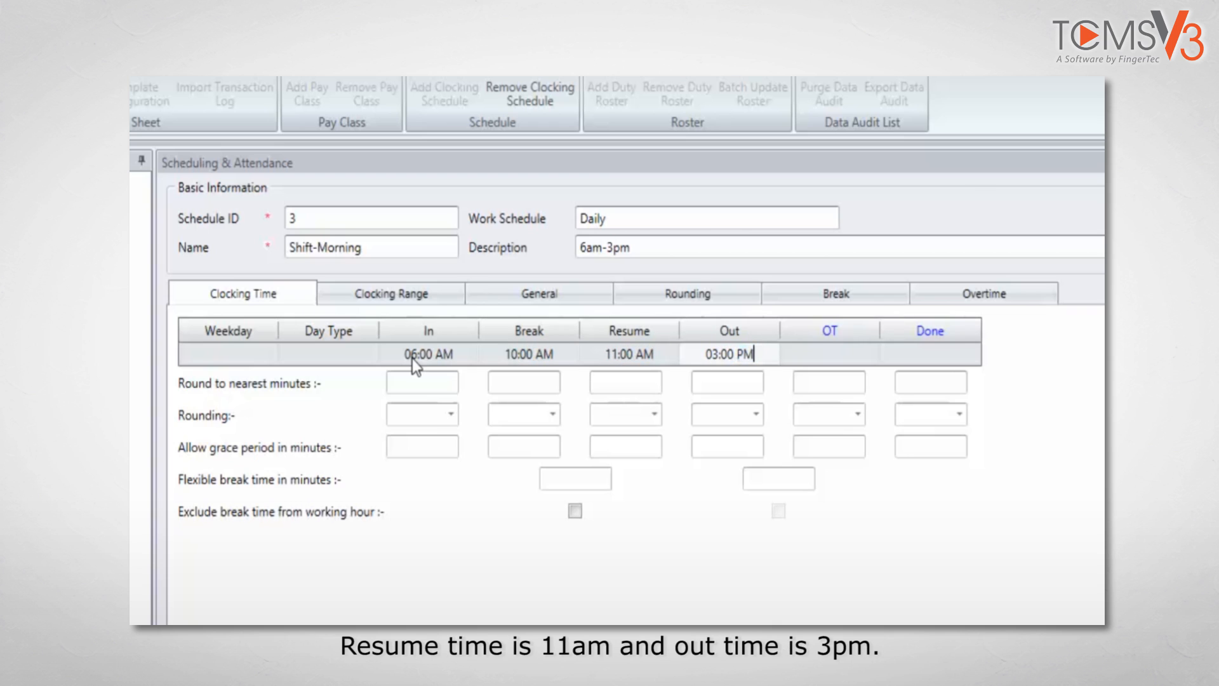
# Round the In time up to the nearest 15 minutes and allow a 15-minute grace period for it
pyautogui.click(438, 384)
pyautogui.write('15')
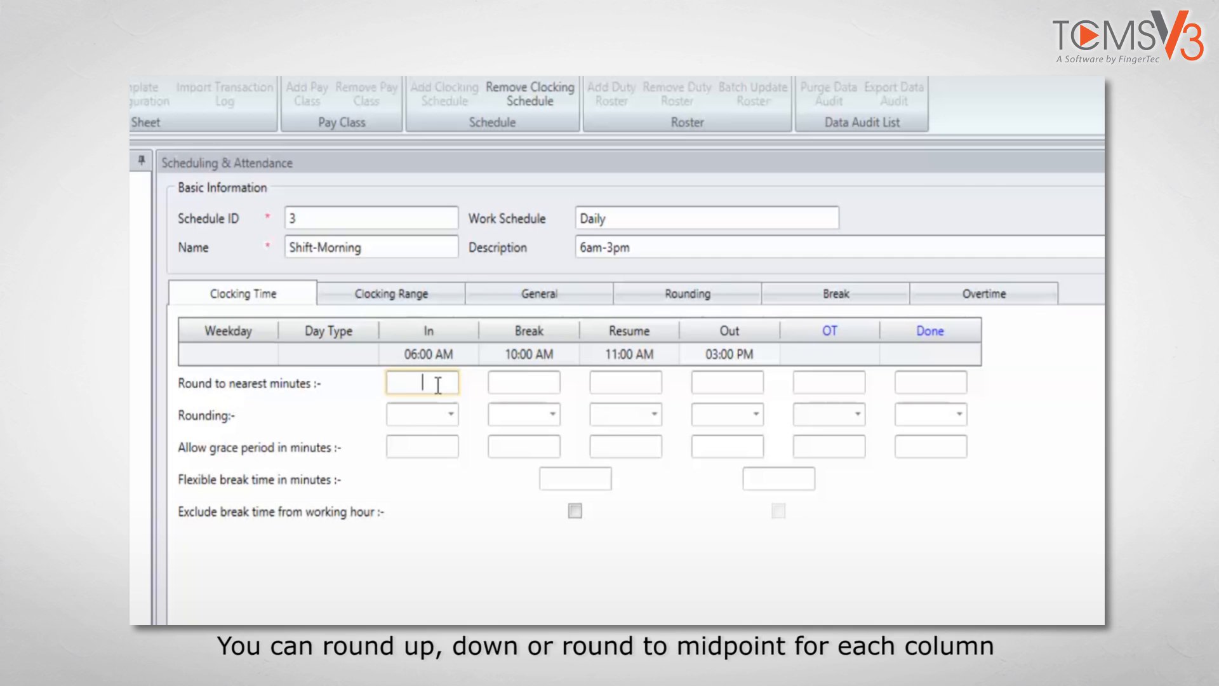
pyautogui.click(450, 414)
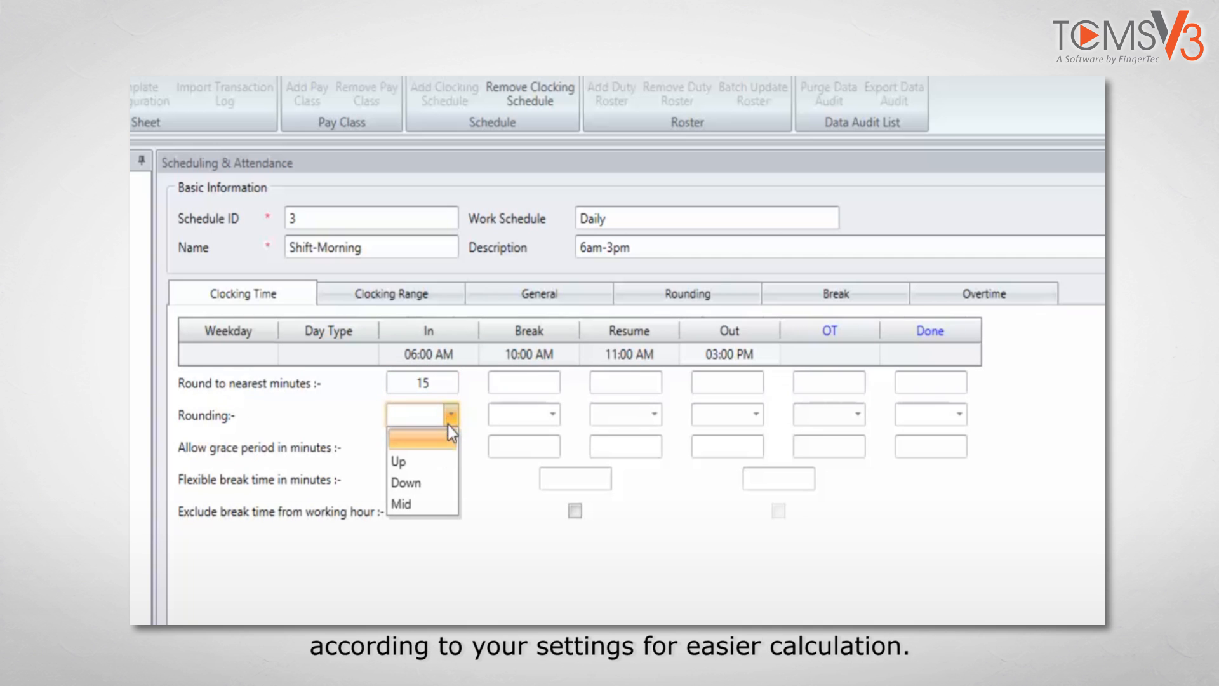
pyautogui.click(437, 459)
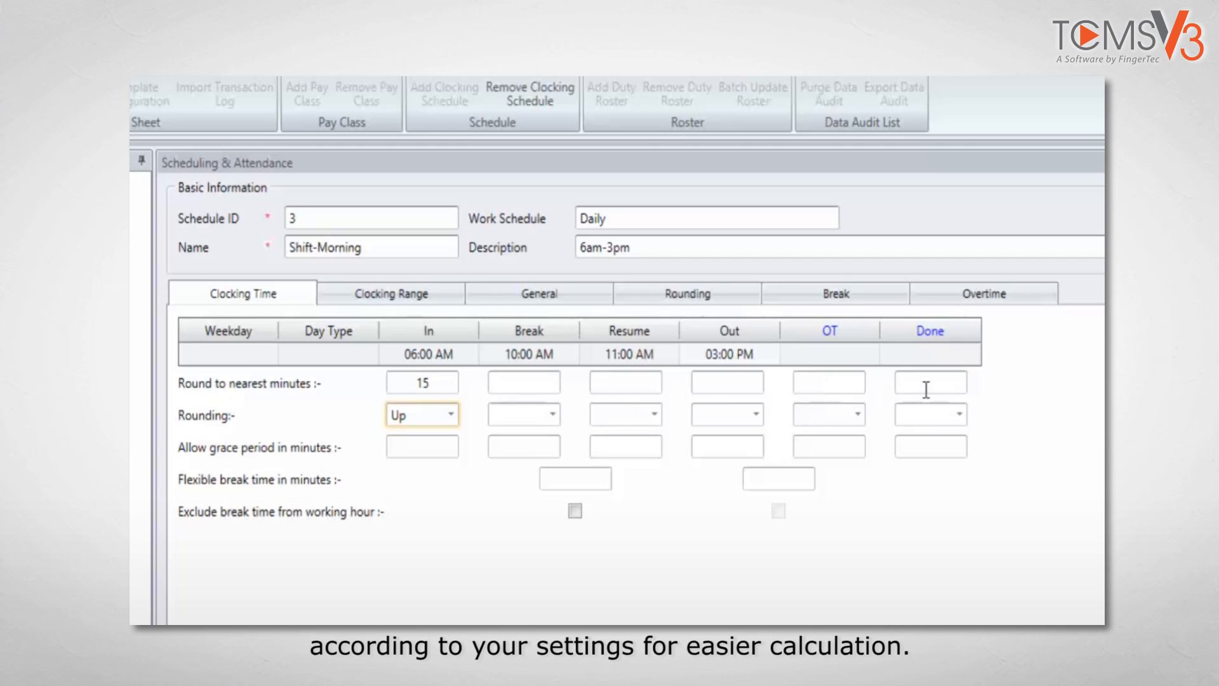
pyautogui.click(448, 448)
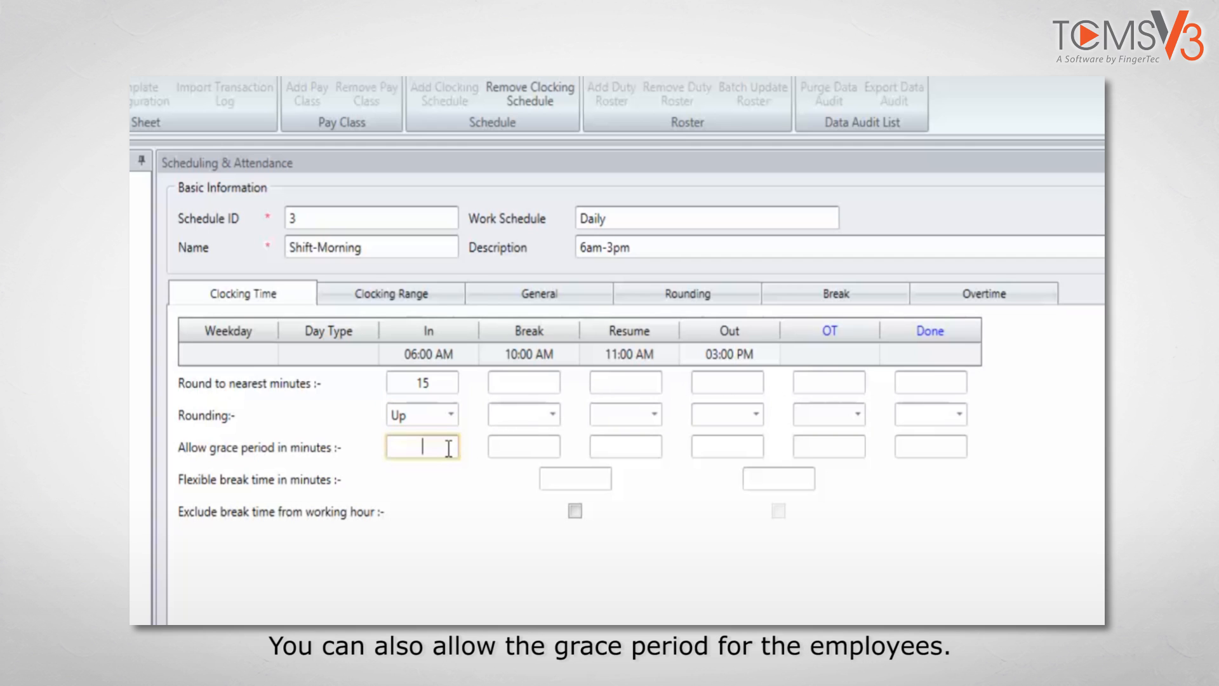
pyautogui.write('15')
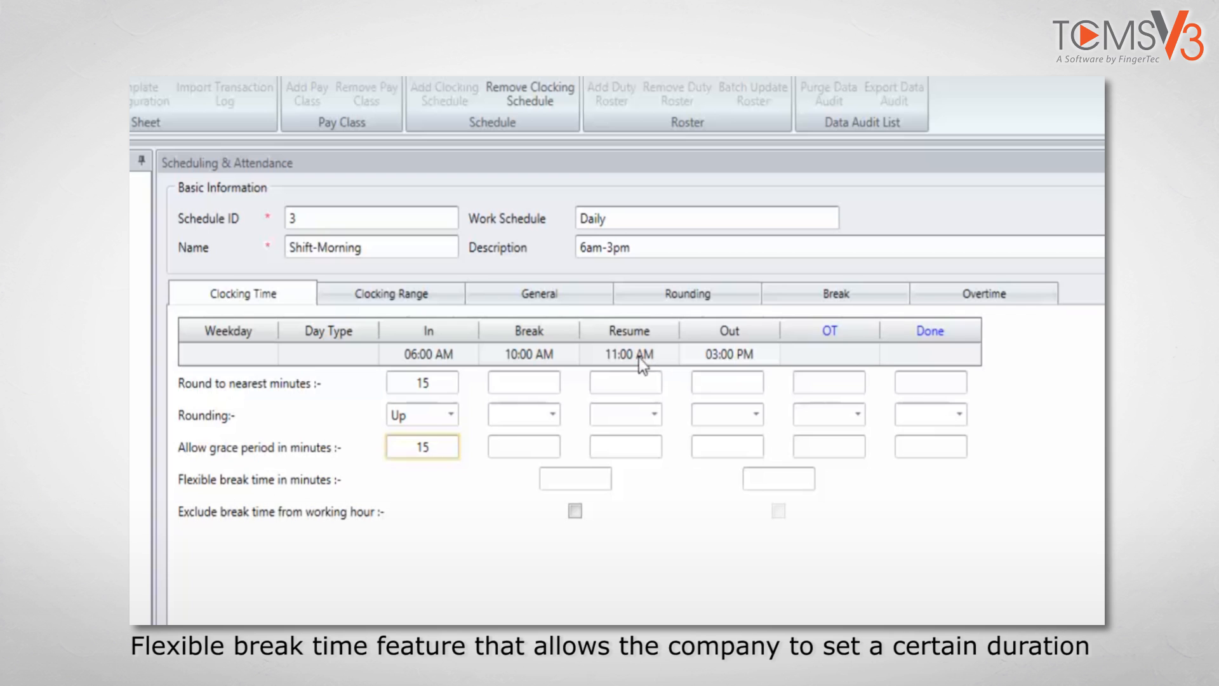
# Change the Resume time to 2:00 PM and set the flexible break time between Break and Resume to 60 minutes
pyautogui.click(615, 353)
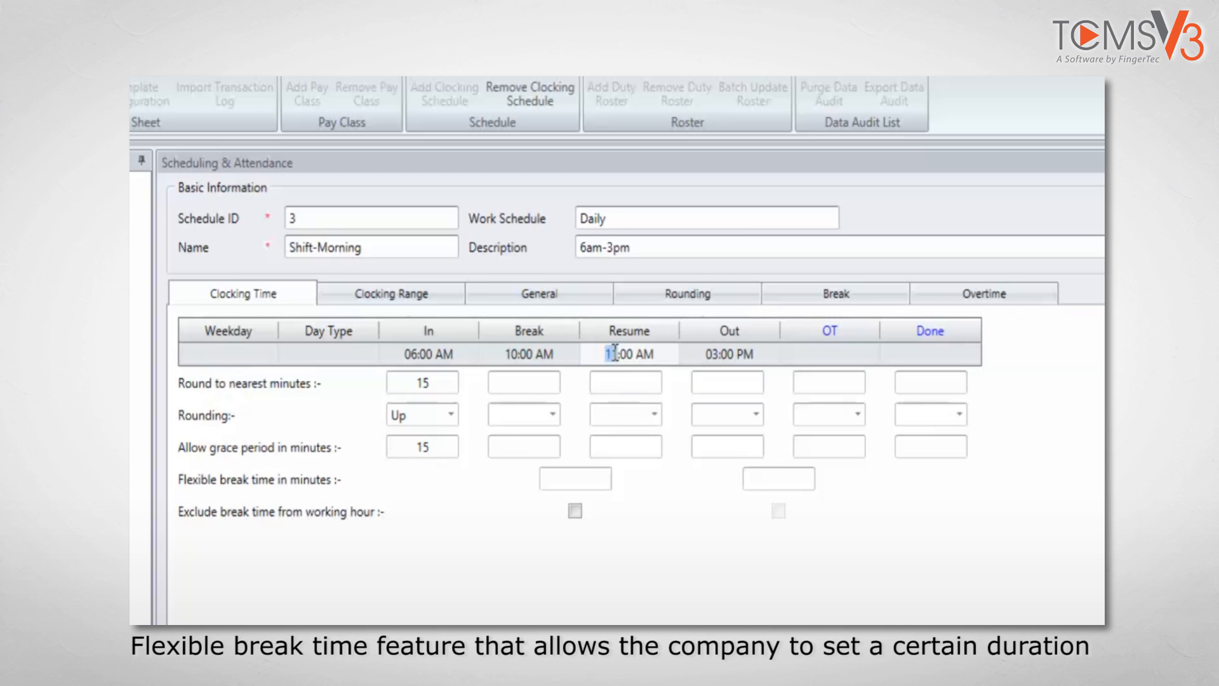
pyautogui.write('14')
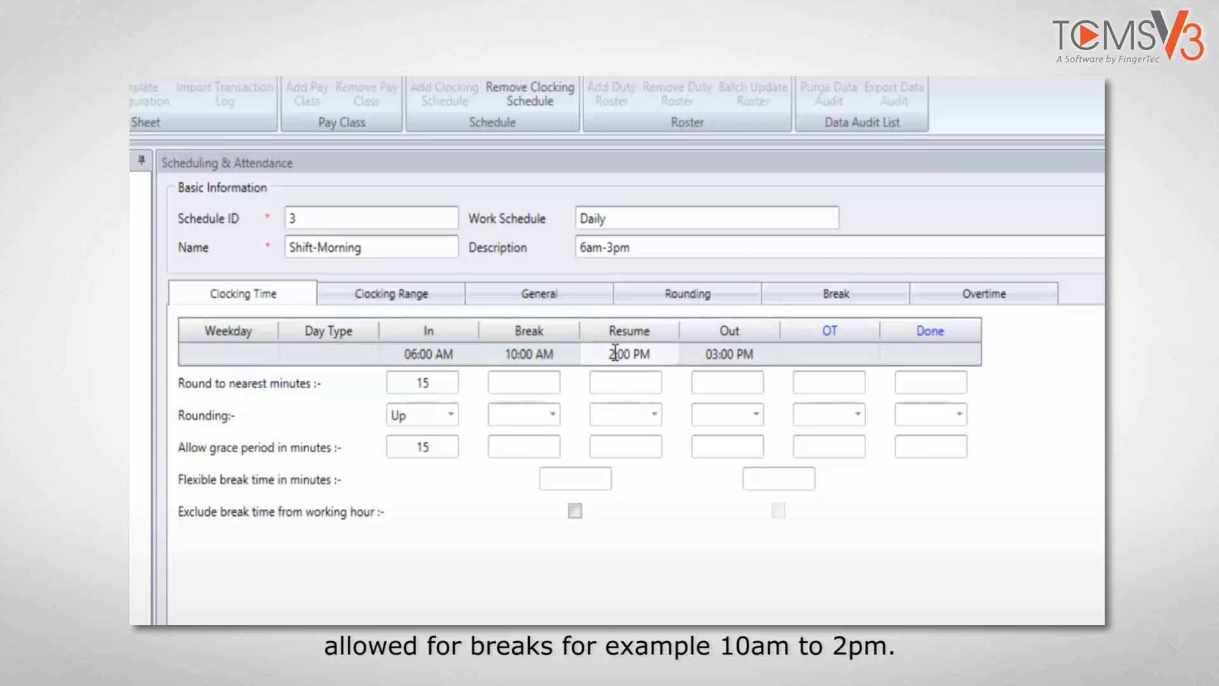
pyautogui.click(594, 478)
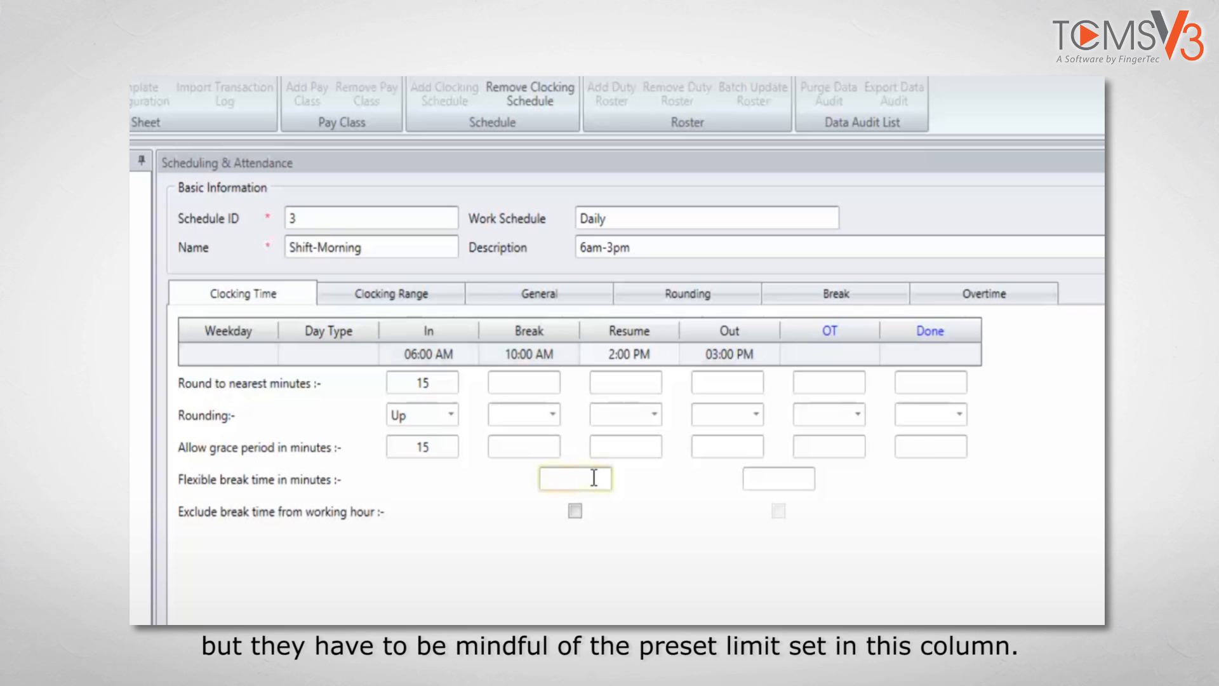
pyautogui.write('60')
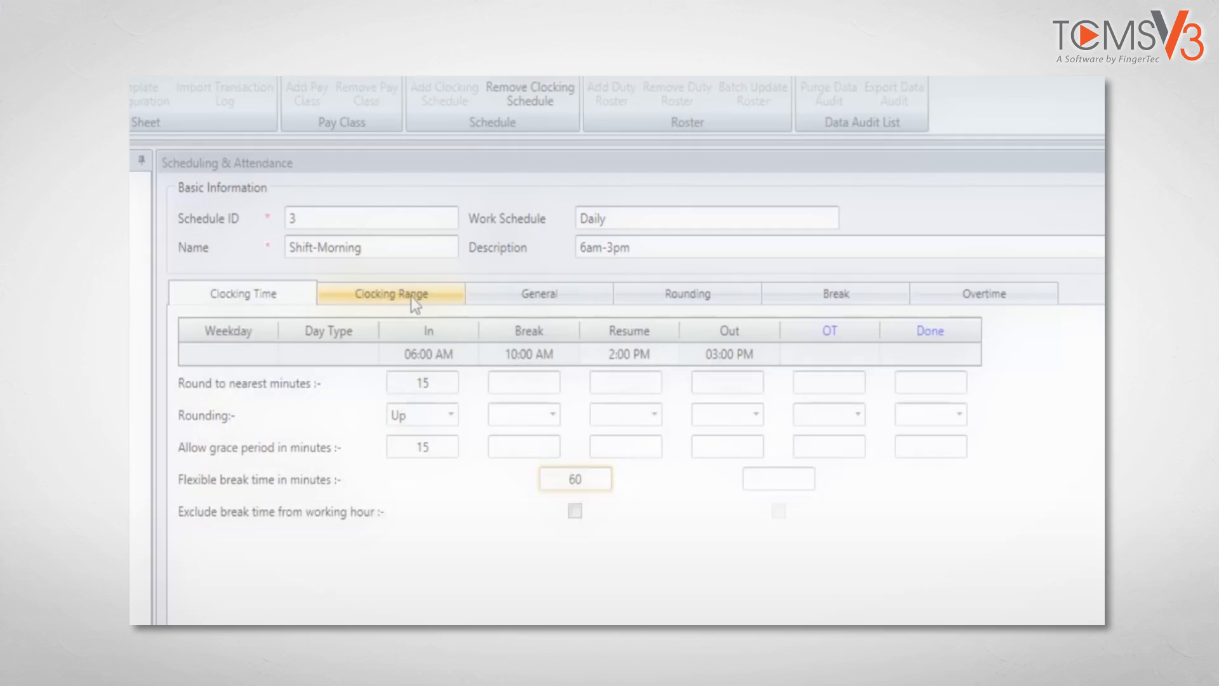
# In the clocking range settings, set the qualifying minutes before a rotational shift starts to 60
pyautogui.click(411, 298)
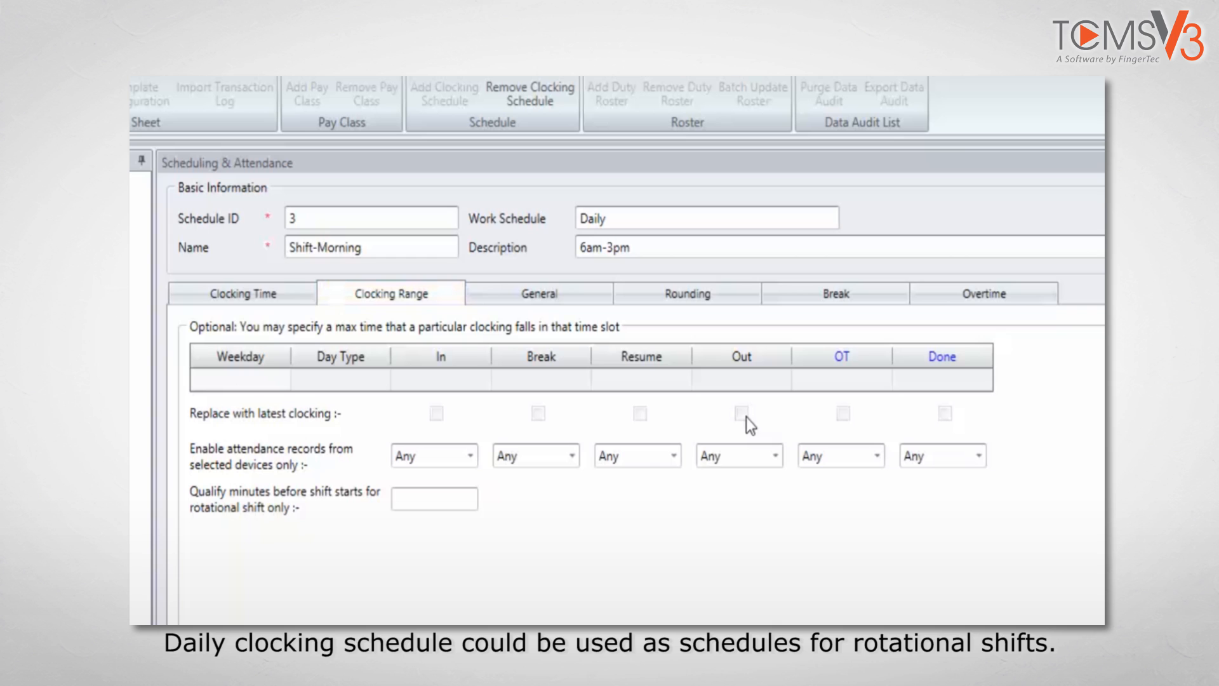
pyautogui.click(432, 506)
pyautogui.write('60')
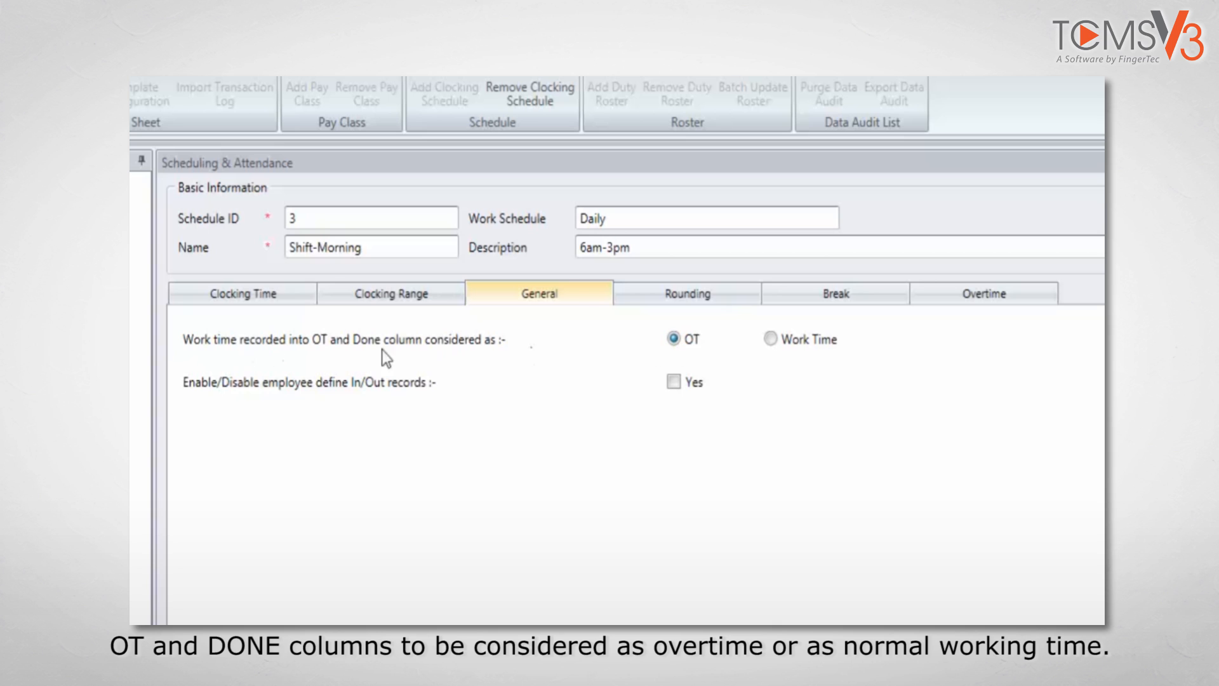
# Treat work time in the OT and Done columns as OT and enable employee-defined In/Out records
pyautogui.click(771, 339)
pyautogui.click(674, 345)
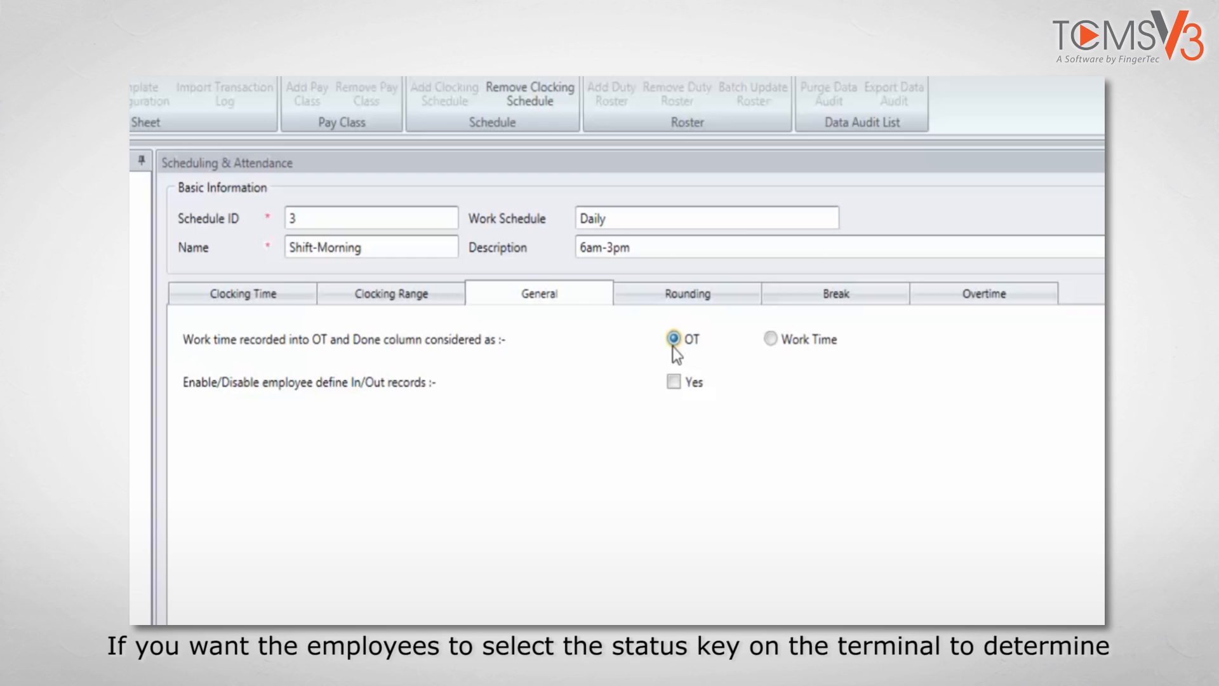
pyautogui.click(675, 382)
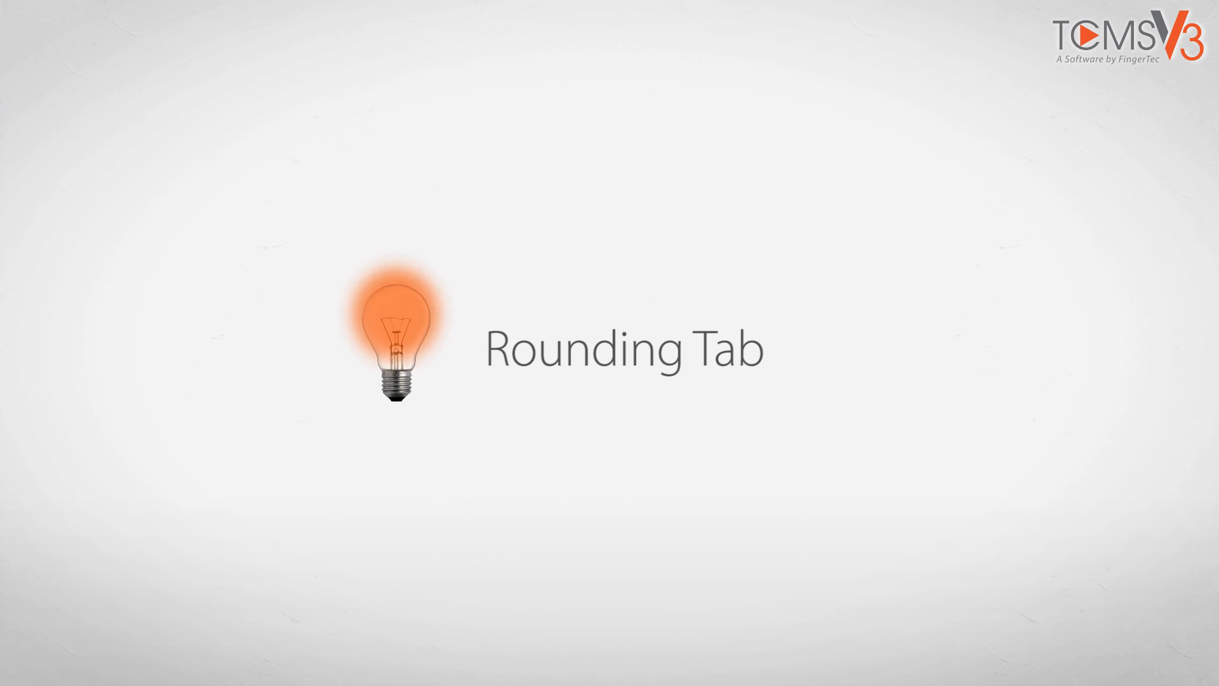
# Round the work time up to the nearest 30 minutes and the OT time down to the nearest 30 minutes
pyautogui.click(710, 330)
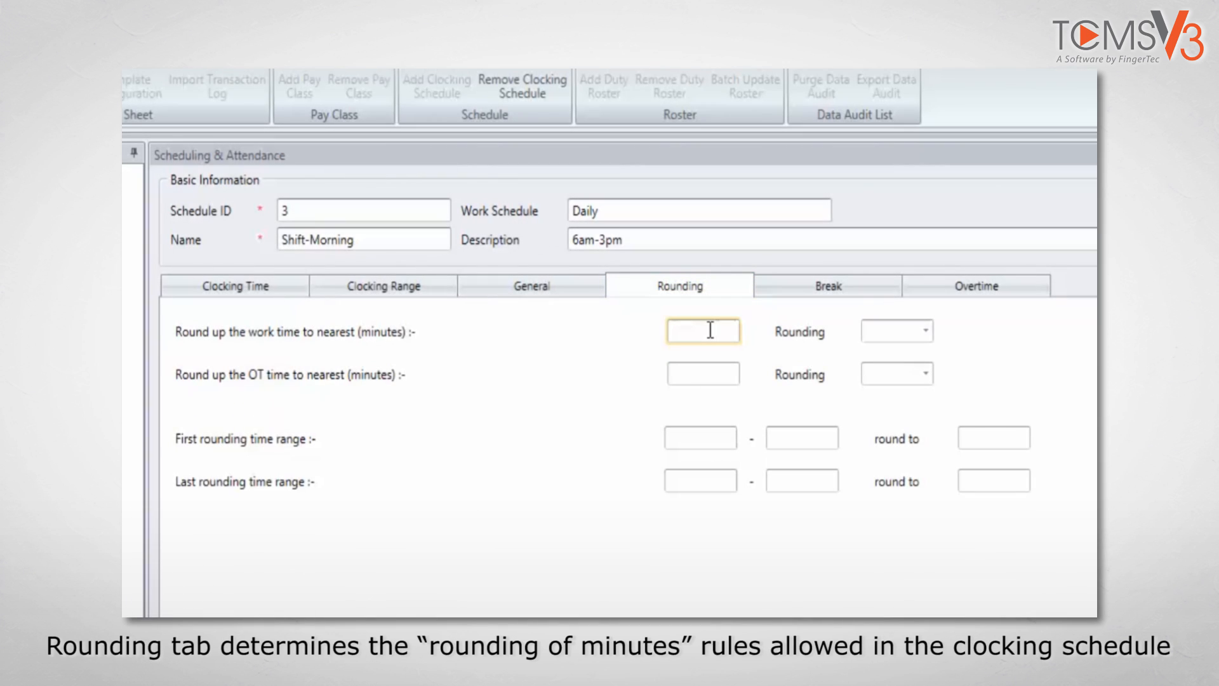
pyautogui.write('30')
pyautogui.click(892, 337)
pyautogui.click(897, 375)
pyautogui.click(731, 376)
pyautogui.write('30')
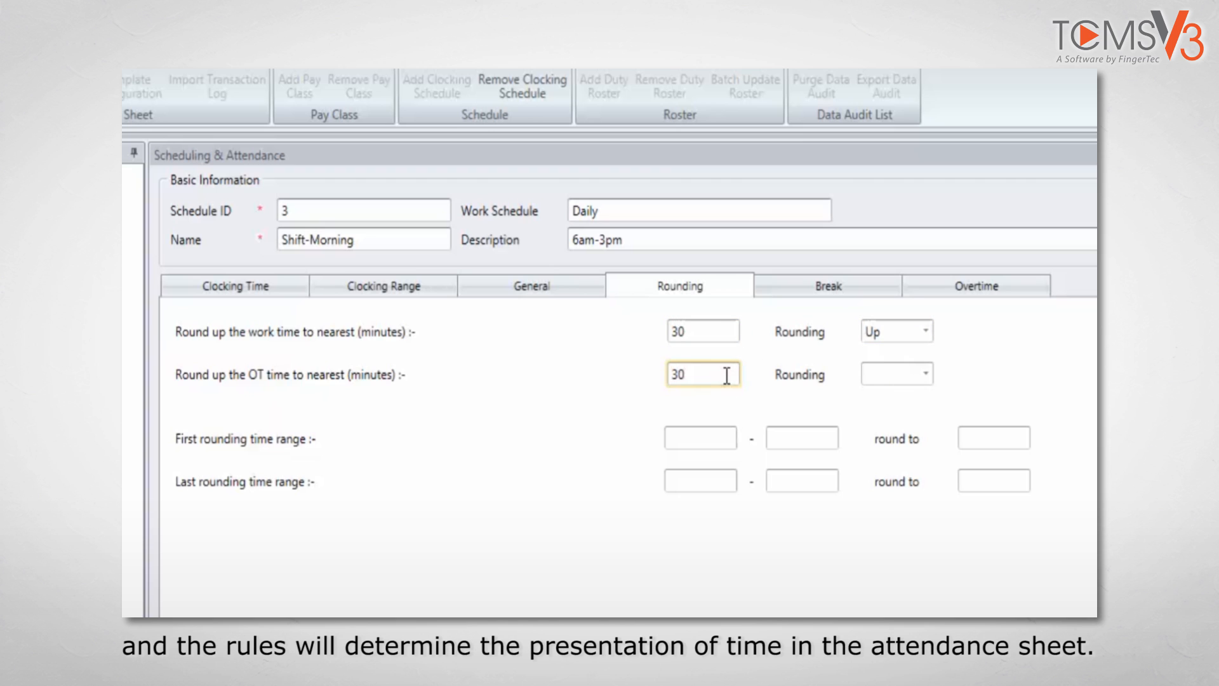
pyautogui.click(874, 373)
pyautogui.click(893, 453)
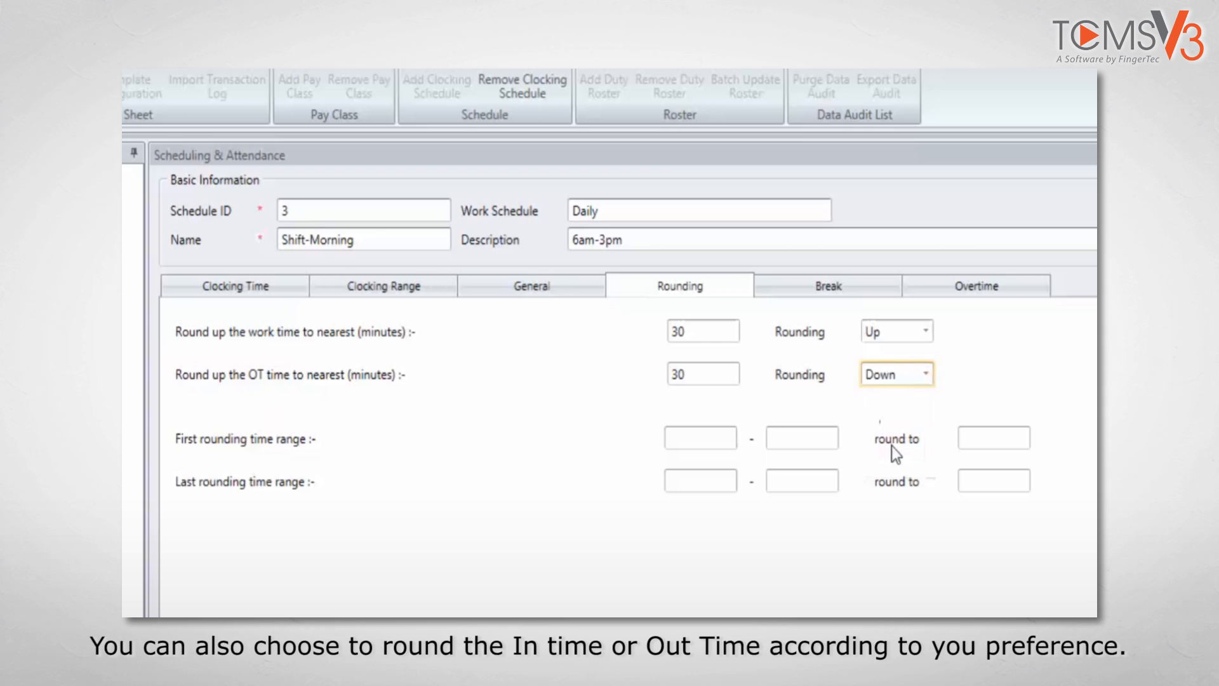
# Set the first rounding time range to 06:00 AM - 07:00 AM, rounded to 06:30 AM
pyautogui.click(691, 437)
pyautogui.write('06:')
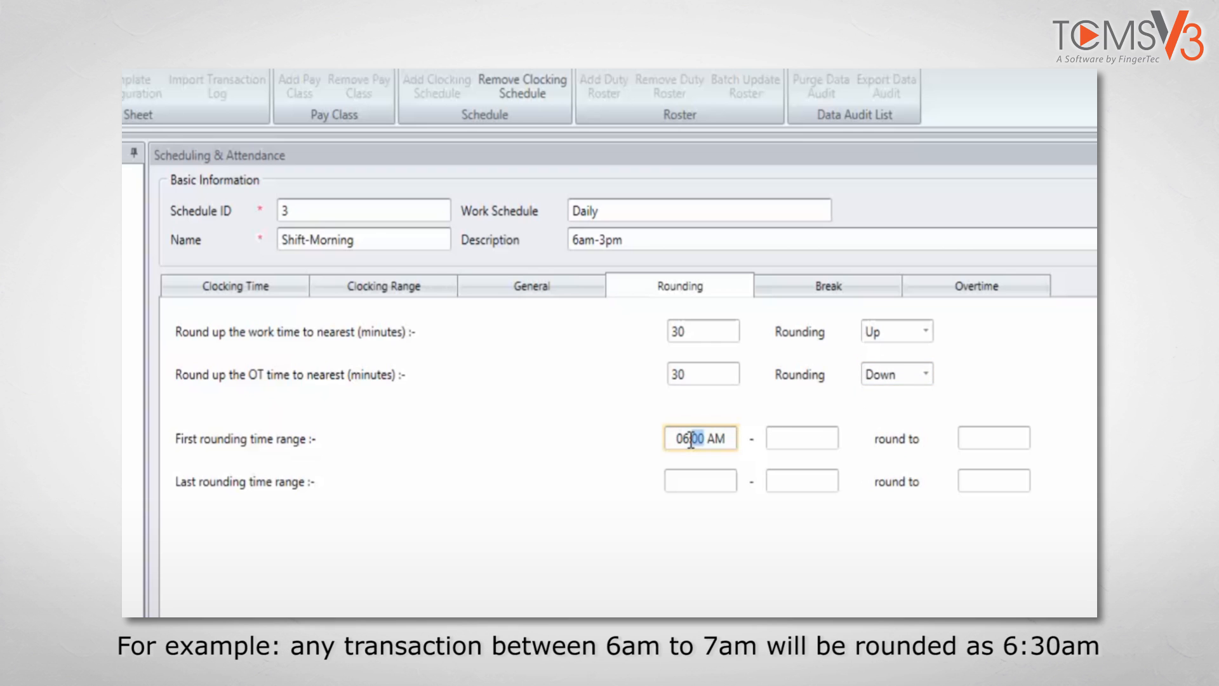
pyautogui.write('00')
pyautogui.press('Tab')
pyautogui.write('07:')
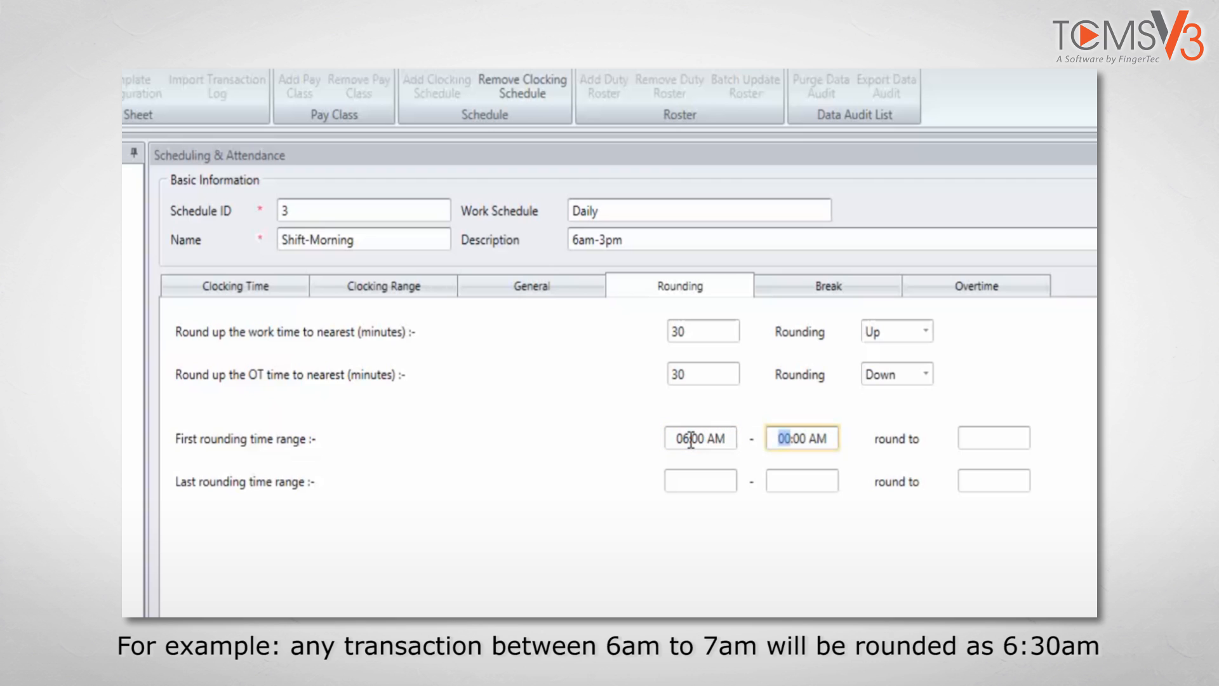
pyautogui.write('00')
pyautogui.press('Tab')
pyautogui.write('0630')
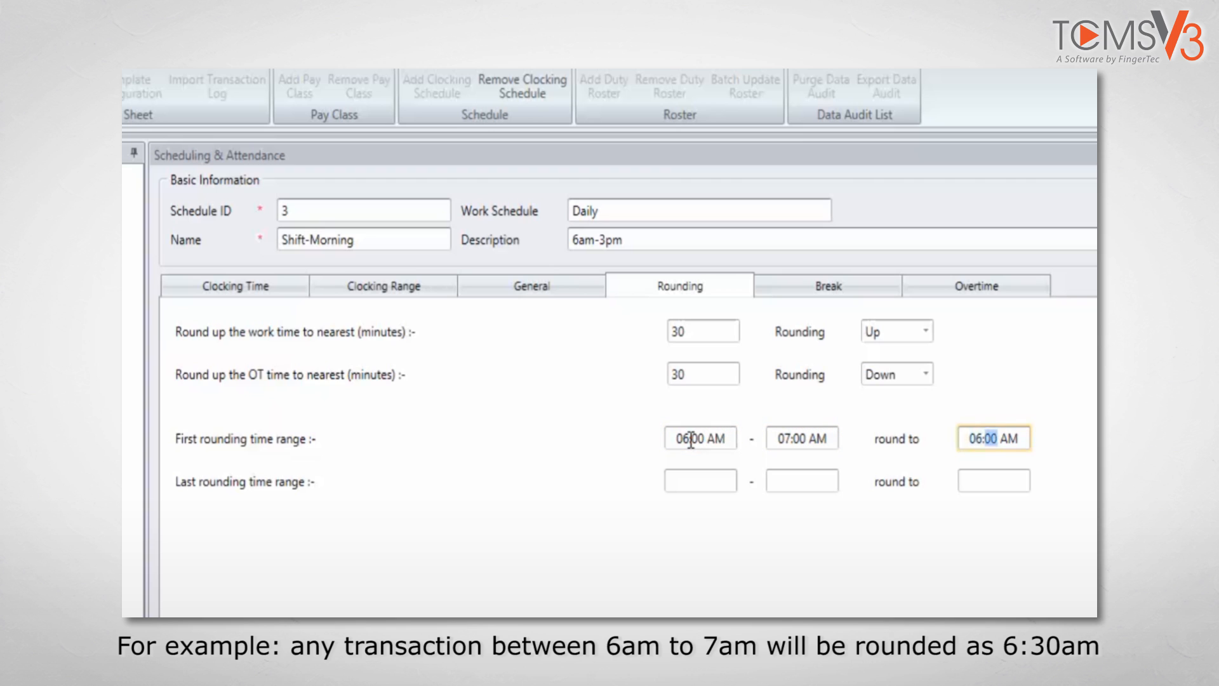
# Set the last rounding time range to 03:00 PM - 04:00 PM, rounded to 03:30 PM
pyautogui.click(677, 481)
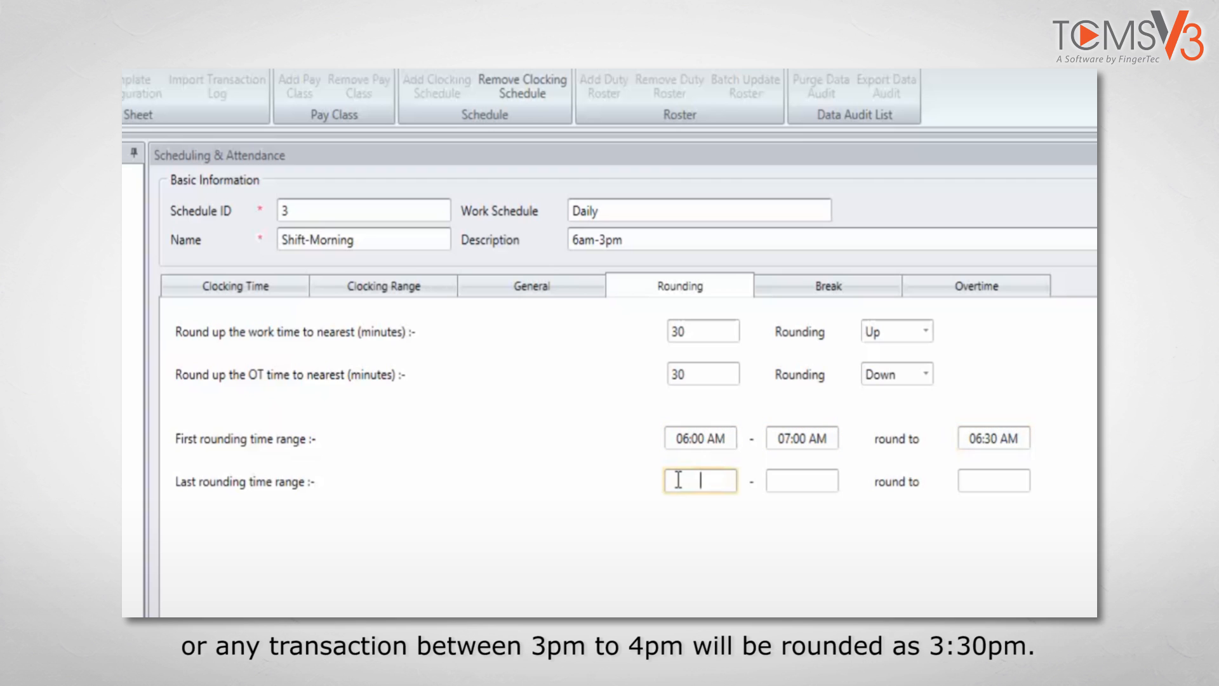
pyautogui.write('0300p')
pyautogui.press('Tab')
pyautogui.write('0400p')
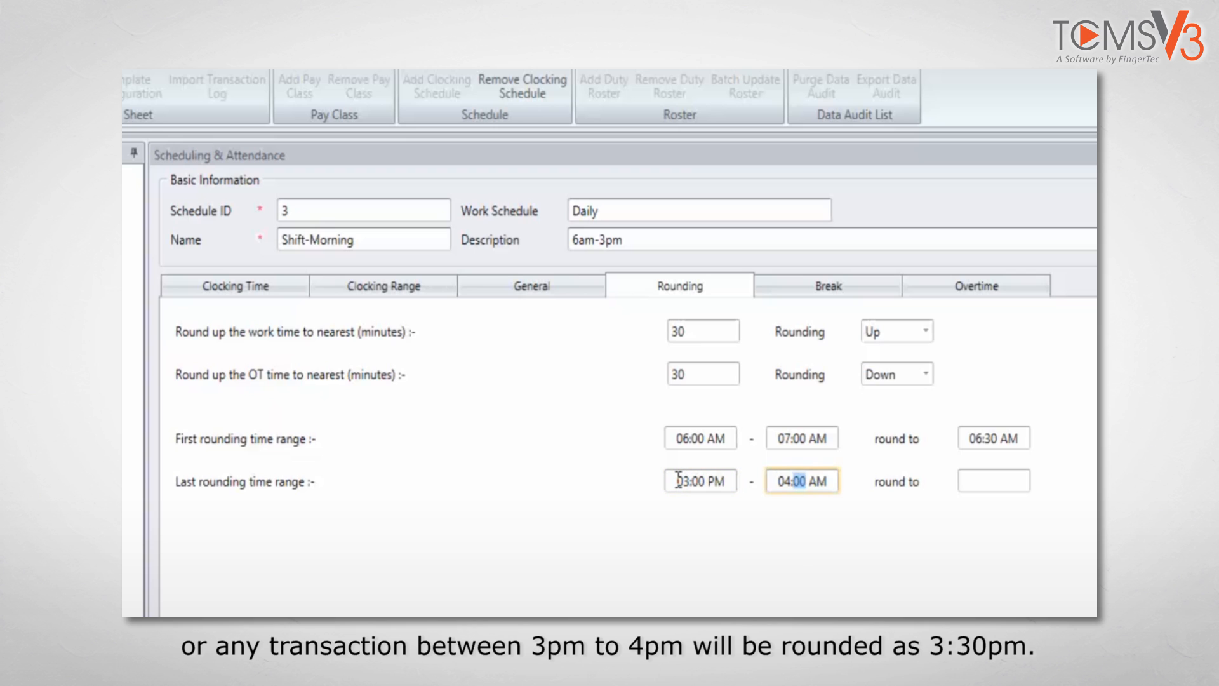
pyautogui.press('Tab')
pyautogui.write('033')
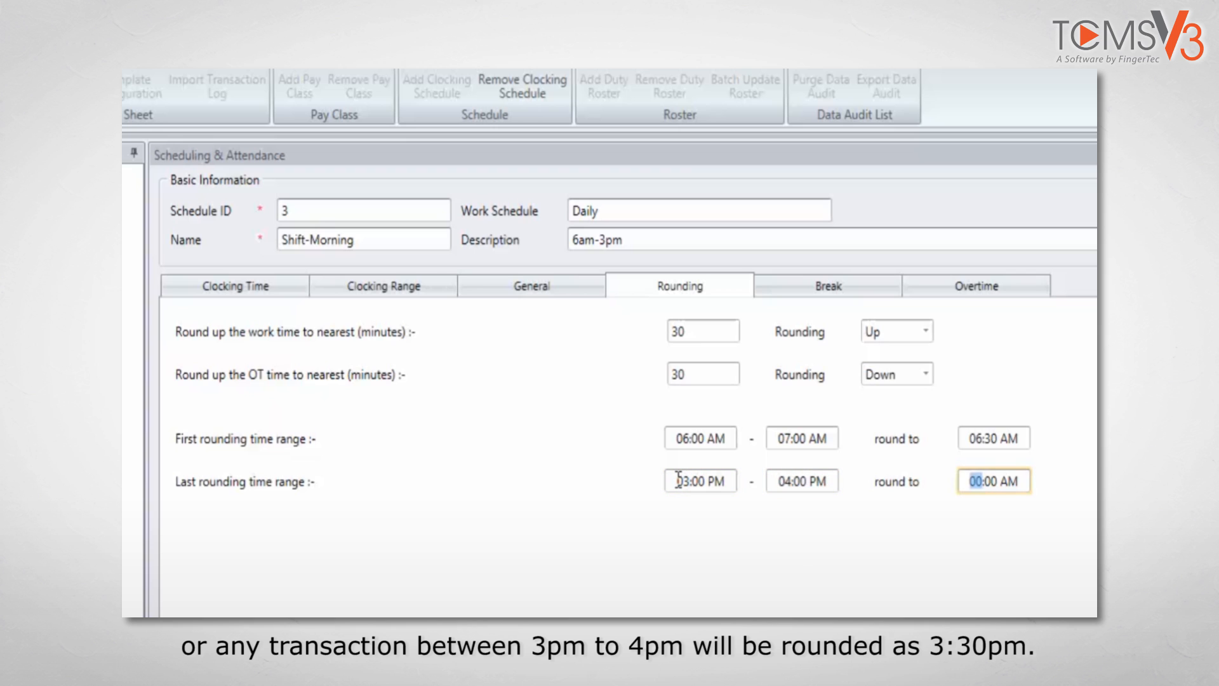
pyautogui.write('0p')
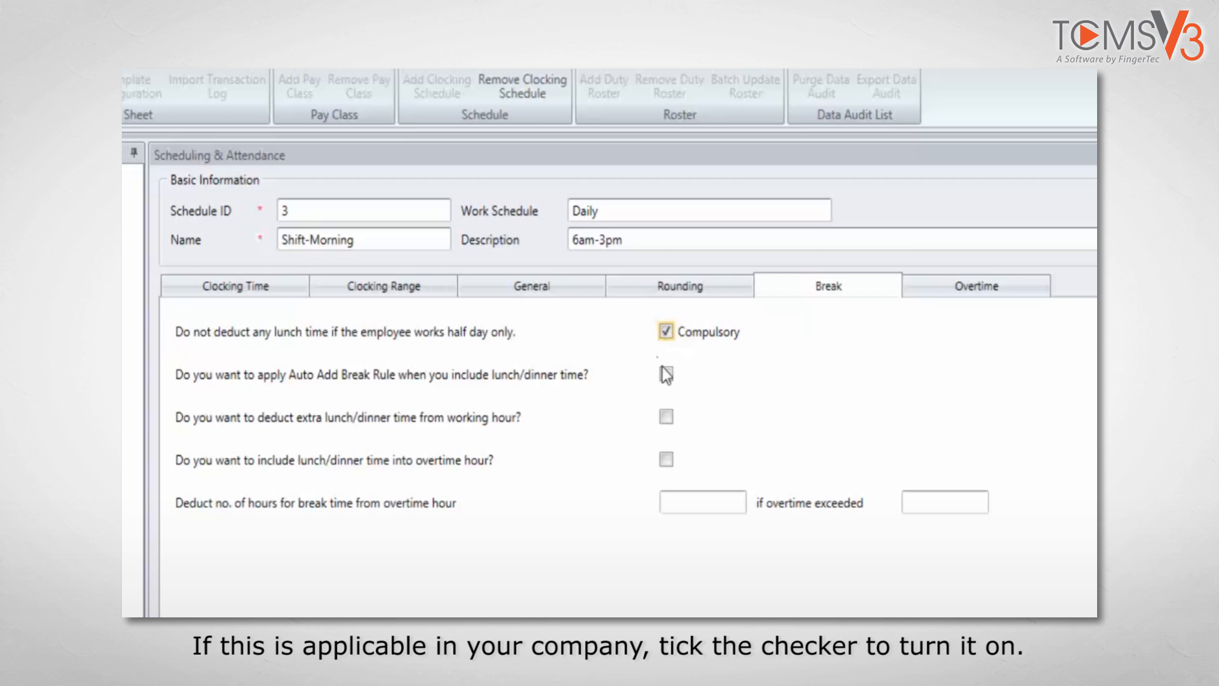
# Enable the Auto Add Break Rule, deduction of extra lunch/dinner time from working hours, and inclusion of lunch/dinner time in overtime
pyautogui.click(665, 374)
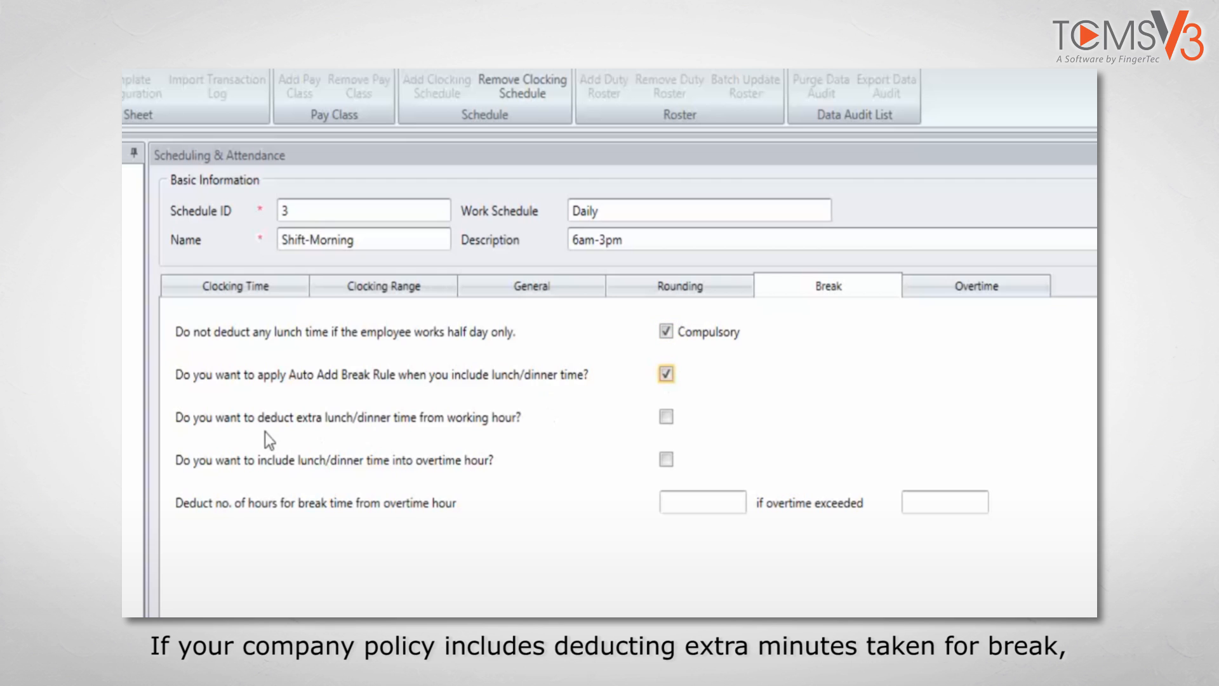
pyautogui.click(666, 417)
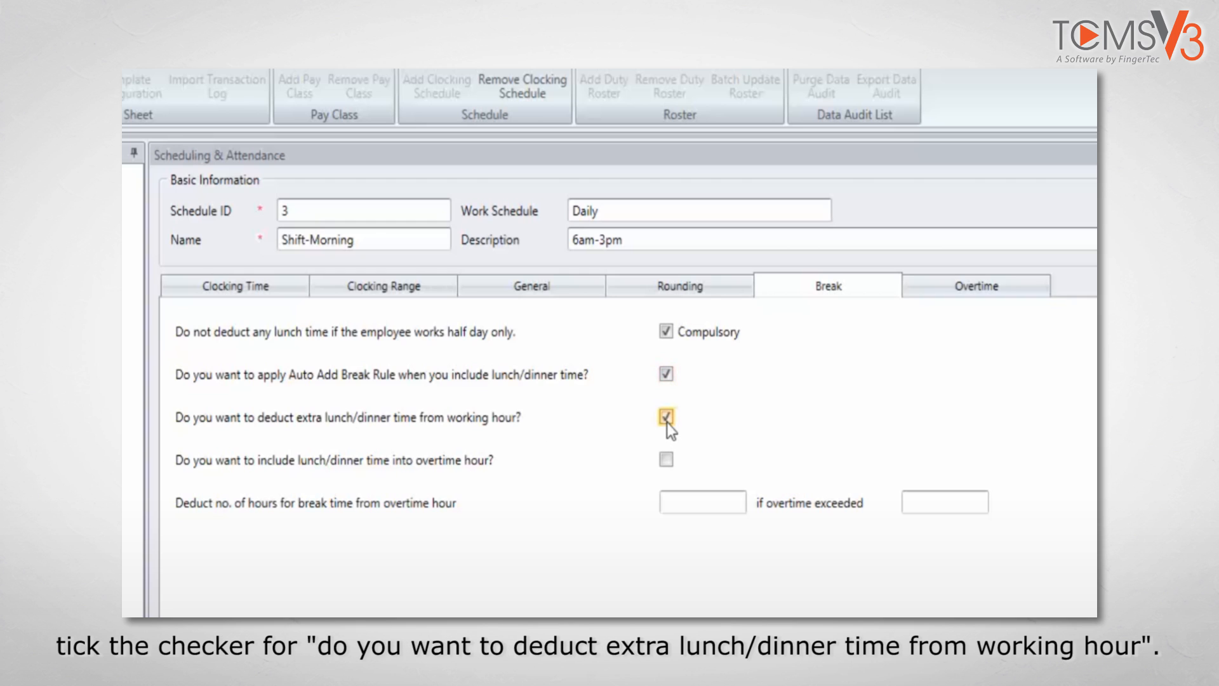
pyautogui.click(666, 459)
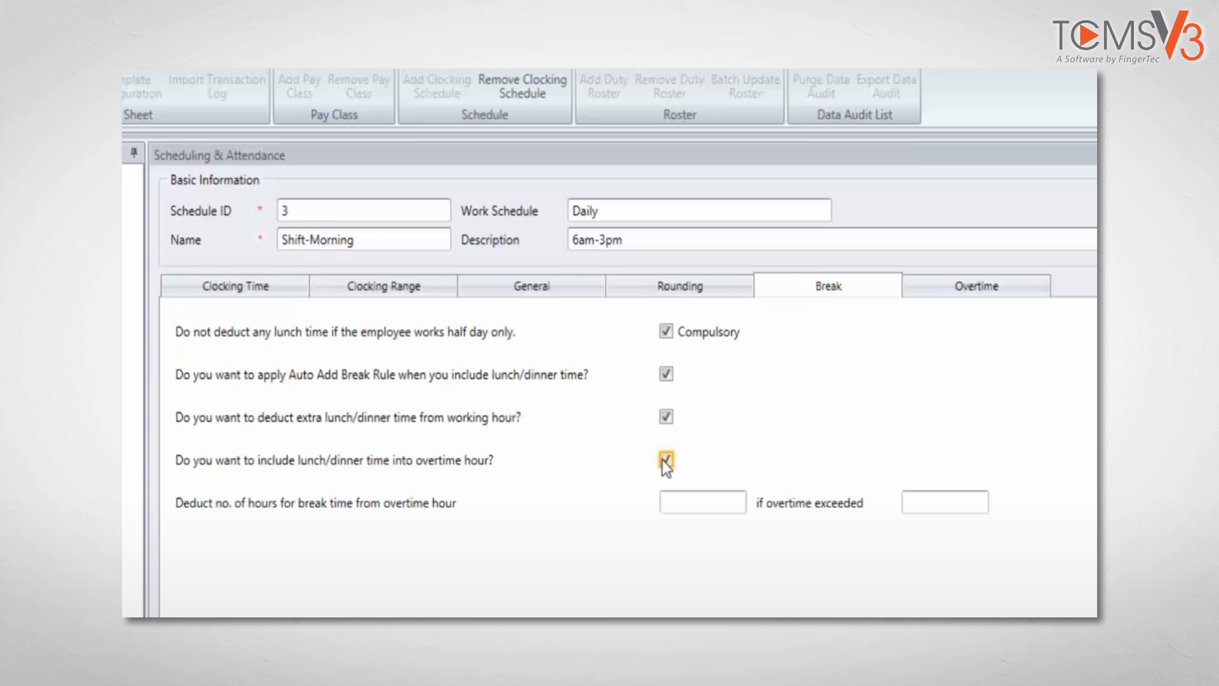
# Enter the break hours to deduct from overtime and apply the deduction when overtime exceeds 5.00 hours
pyautogui.click(698, 502)
pyautogui.write('0.100')
pyautogui.press('Tab')
pyautogui.write('05.00')
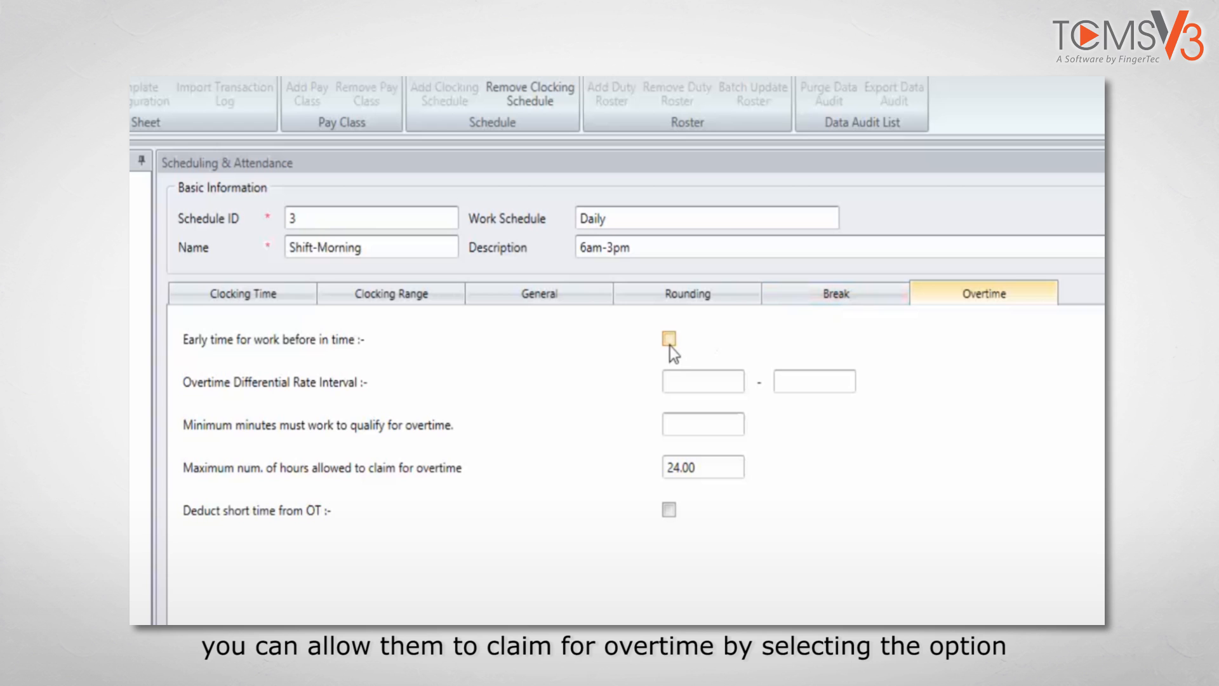
# Count early time for work before In time as overtime and set the overtime differential rate interval to 03:00 PM - 06:00 PM
pyautogui.click(669, 345)
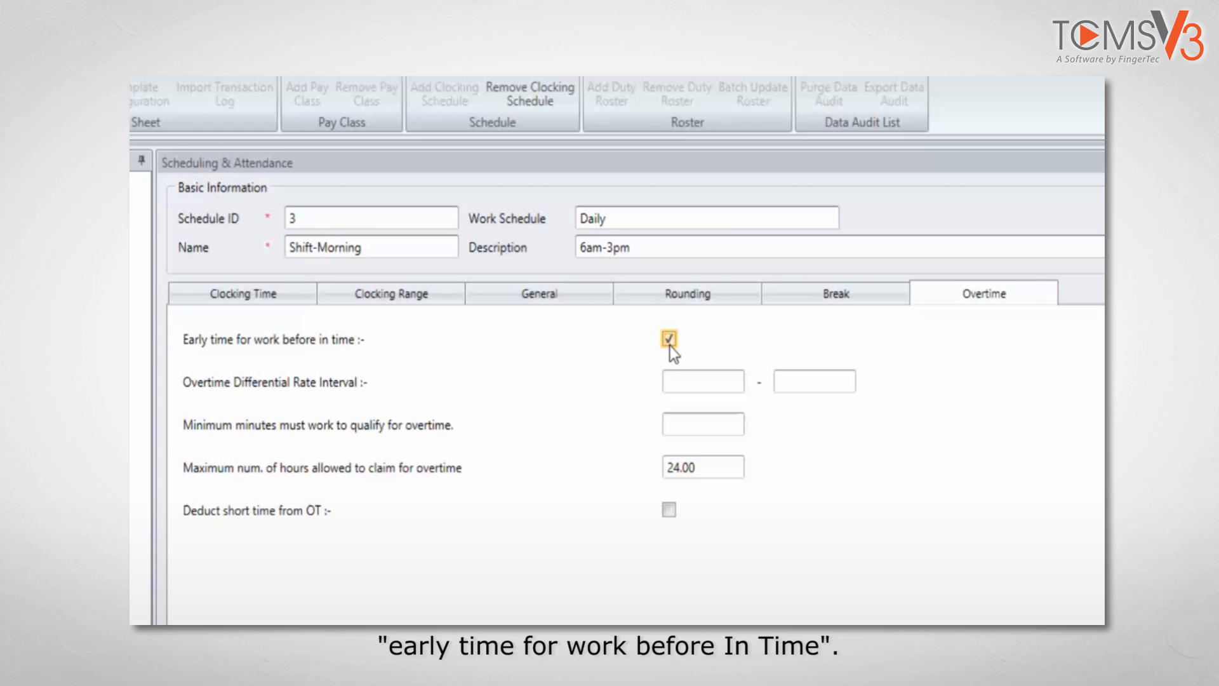
pyautogui.click(697, 377)
pyautogui.write('0300p')
pyautogui.press('Tab')
pyautogui.write('0600')
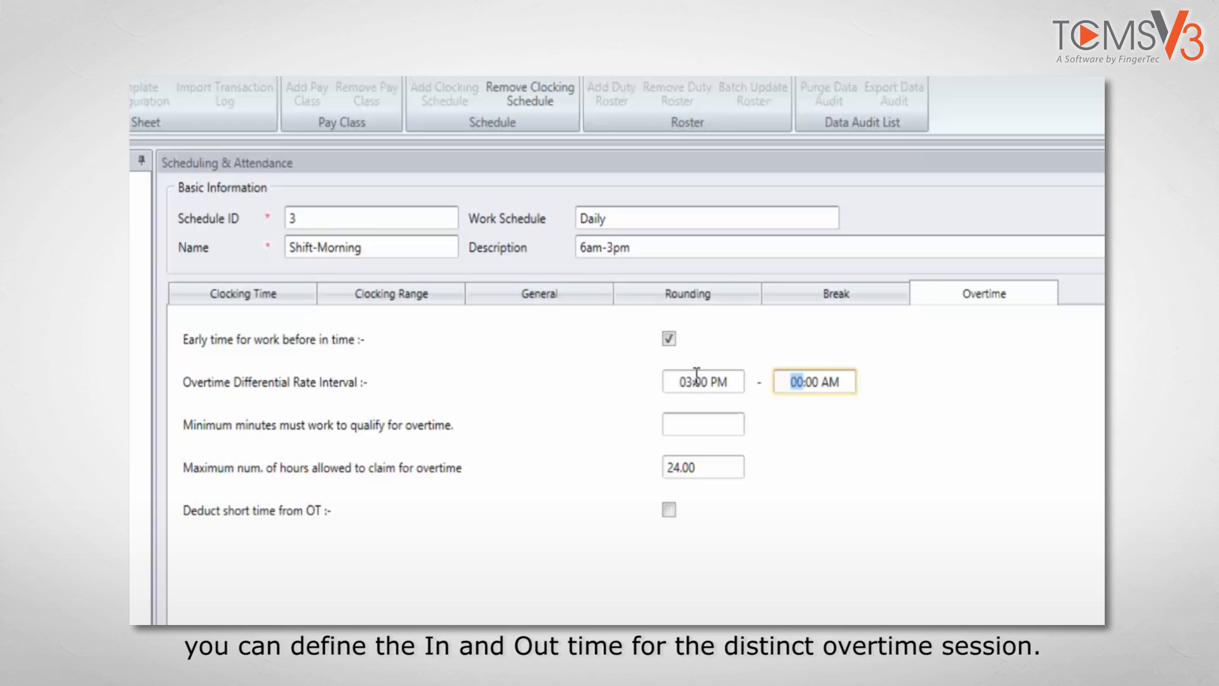
pyautogui.write('p')
# Require at least 60 minutes of work to qualify for overtime and limit claimable overtime to 4.00 hours
pyautogui.click(698, 424)
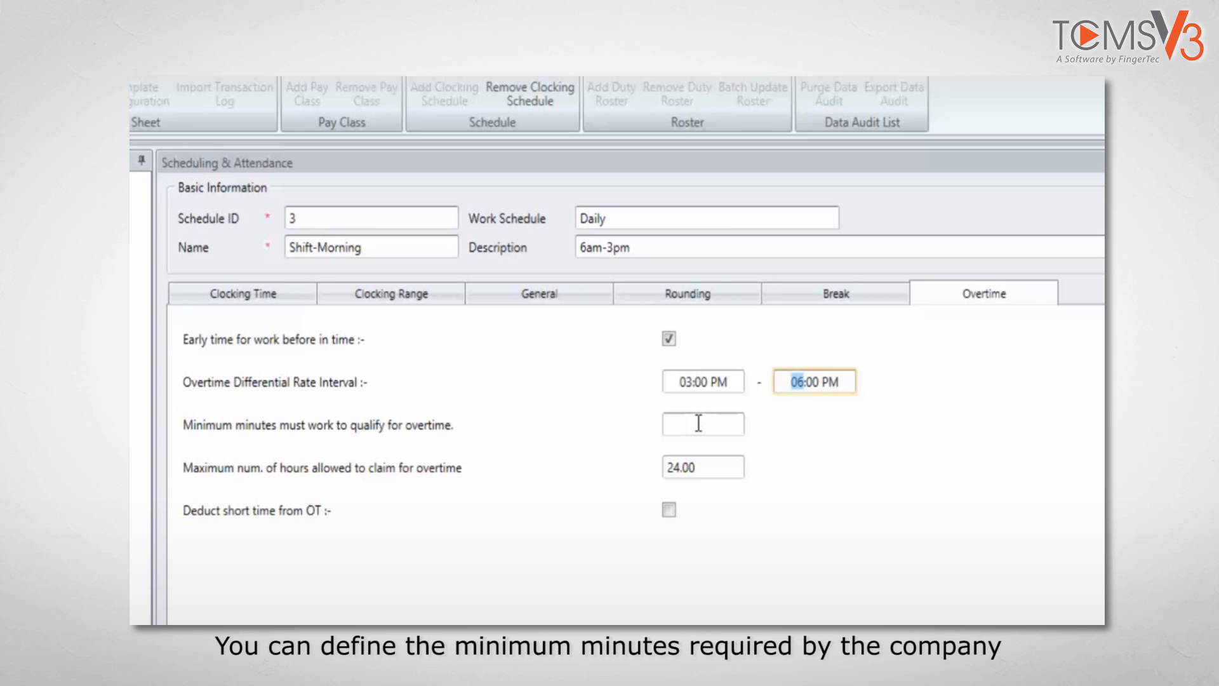
pyautogui.click(698, 424)
pyautogui.write('60')
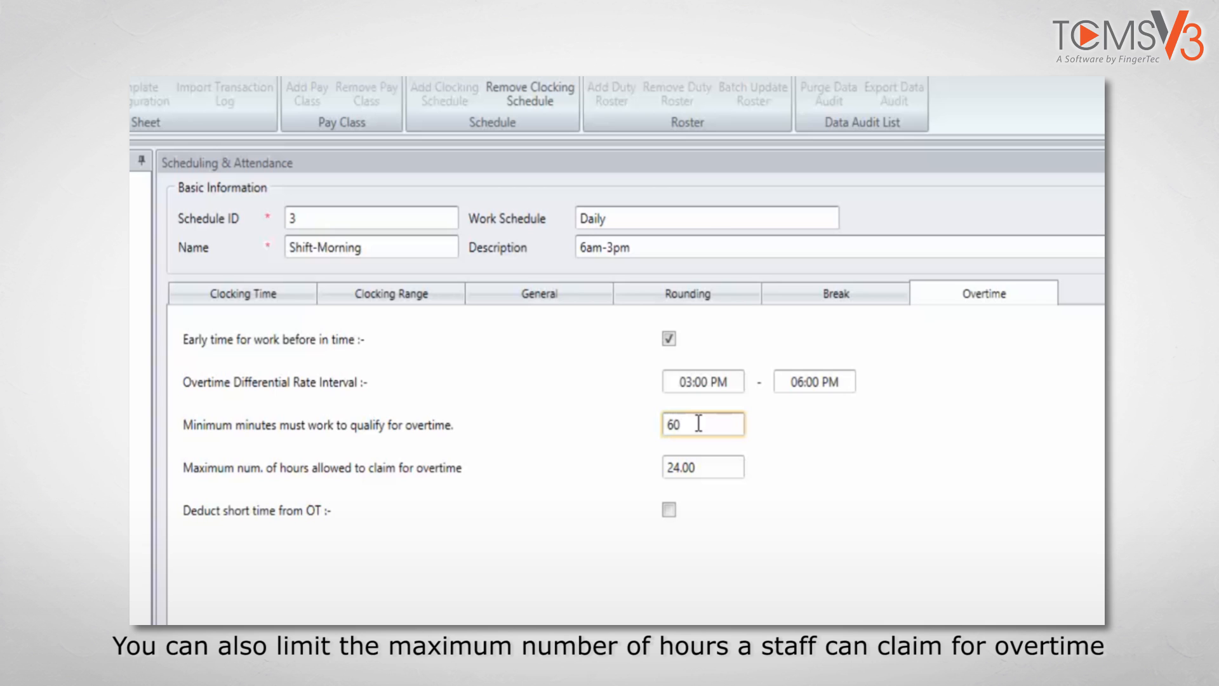
pyautogui.press('Tab')
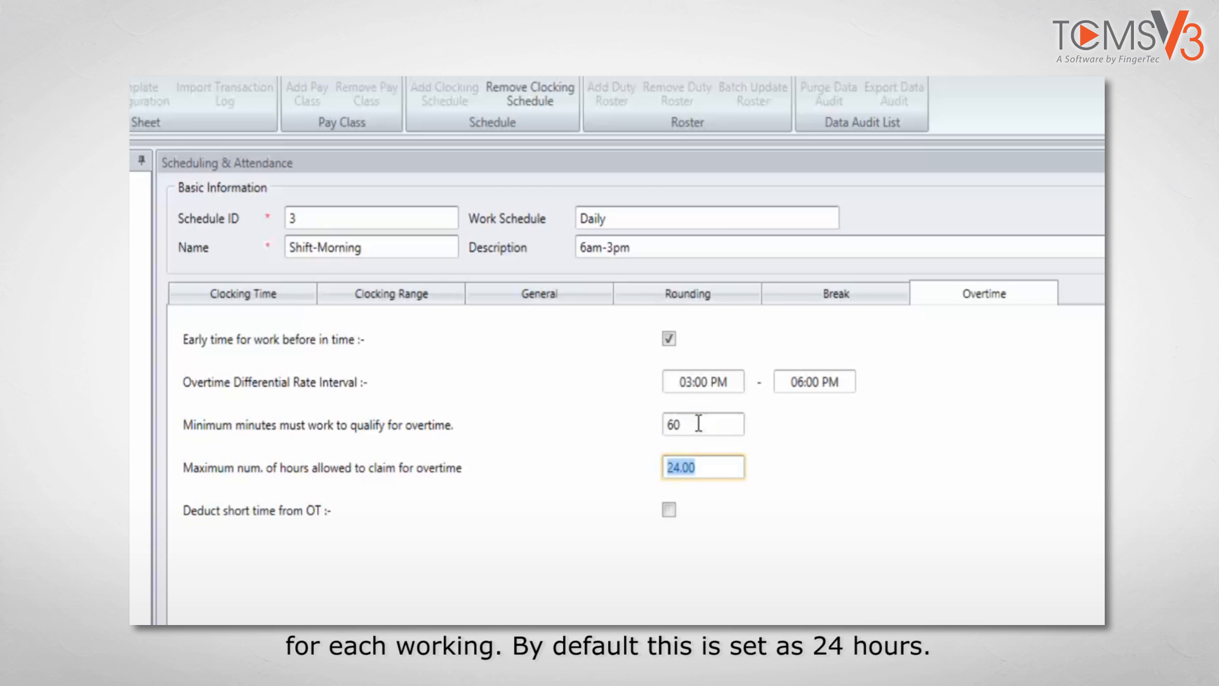
pyautogui.write('4.00')
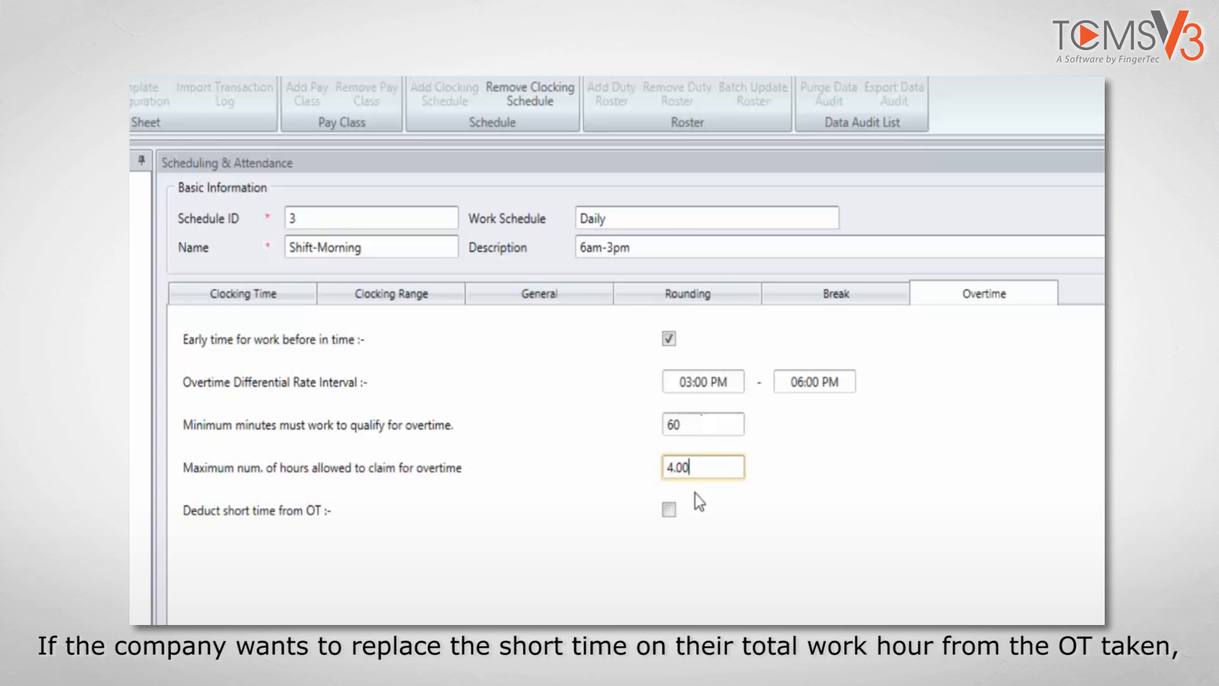
# Enable deducting short time from OT and save the Shift-Morning clocking schedule
pyautogui.click(670, 511)
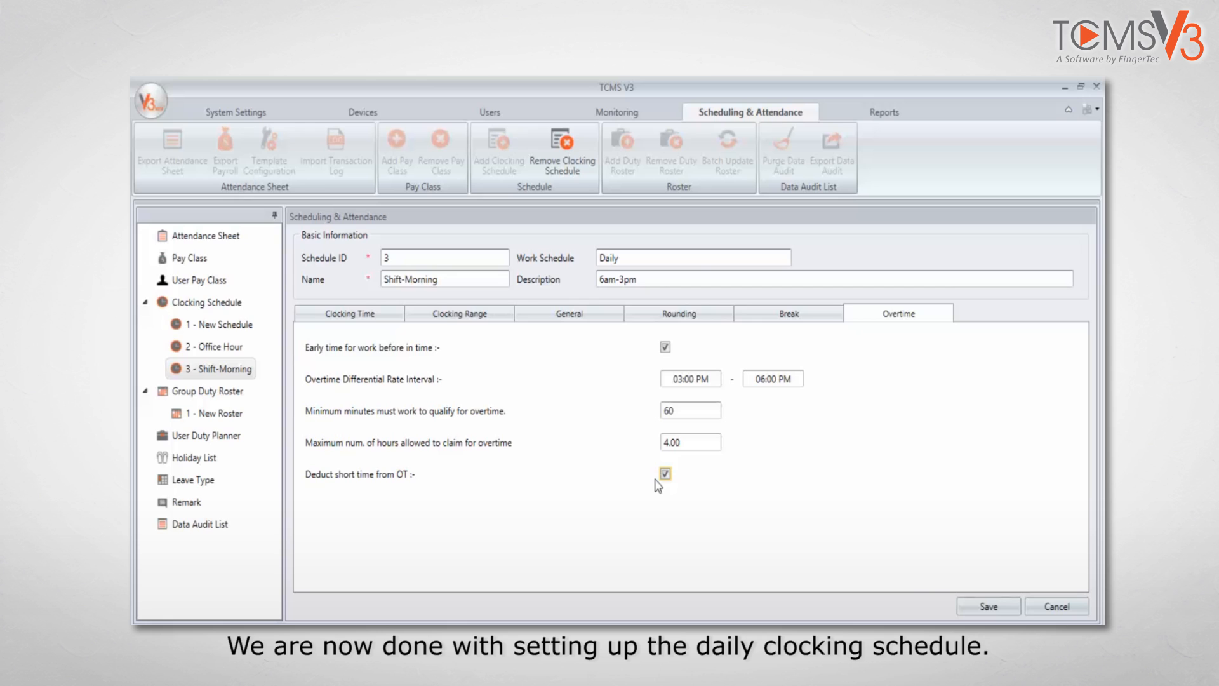
pyautogui.click(987, 609)
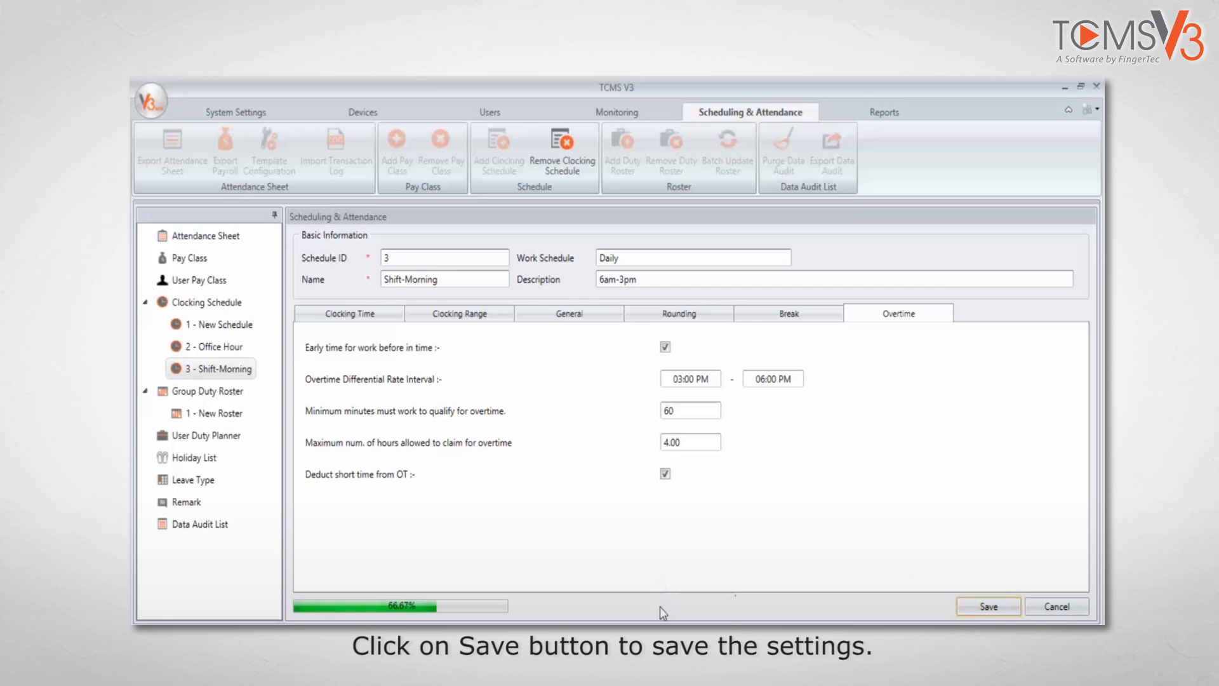